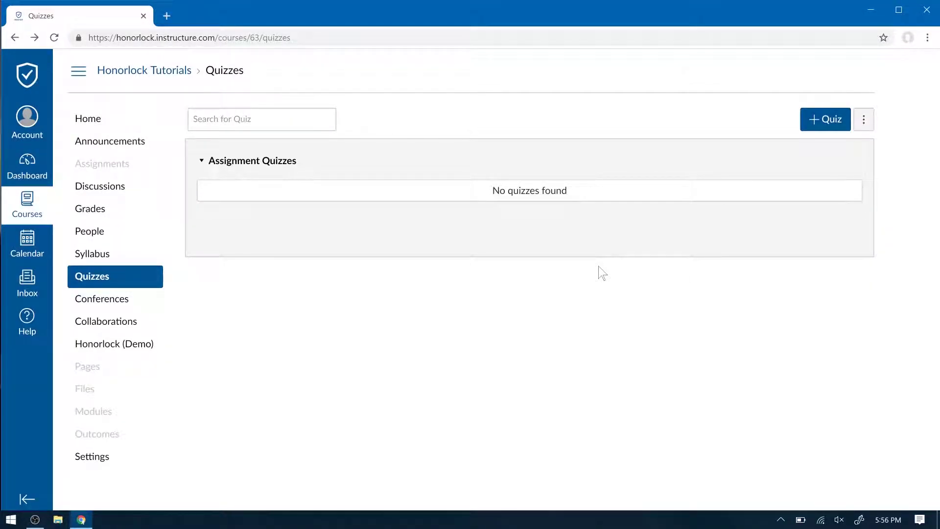
Create a new quiz and retitle it 'Whitelist Demo'
left_click(816, 129)
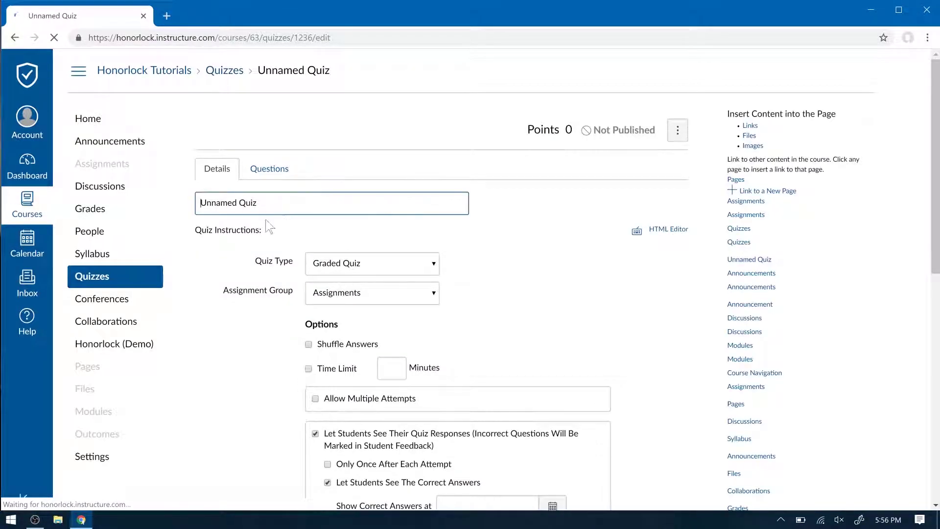
left_click_drag(267, 201, 235, 202)
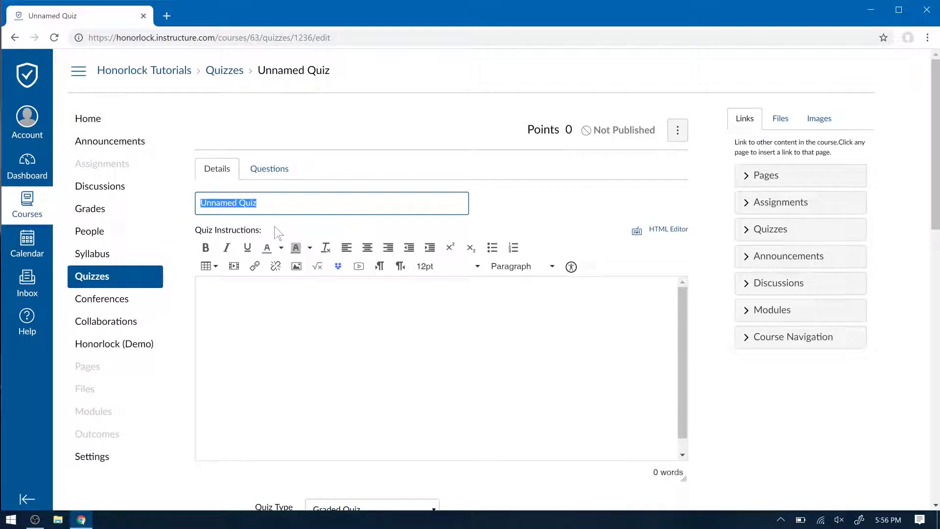
type("Whitelist Demo")
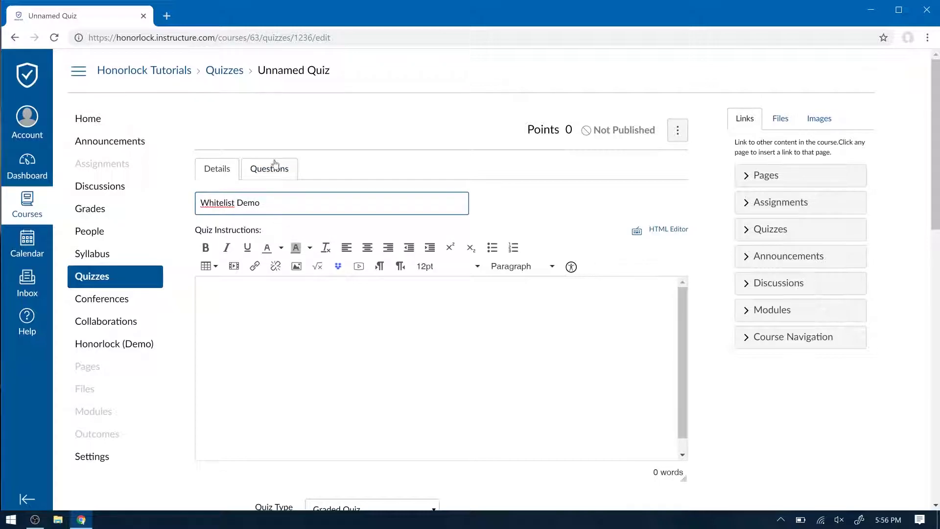
Add a single essay question to the quiz, then save and publish it
left_click(275, 165)
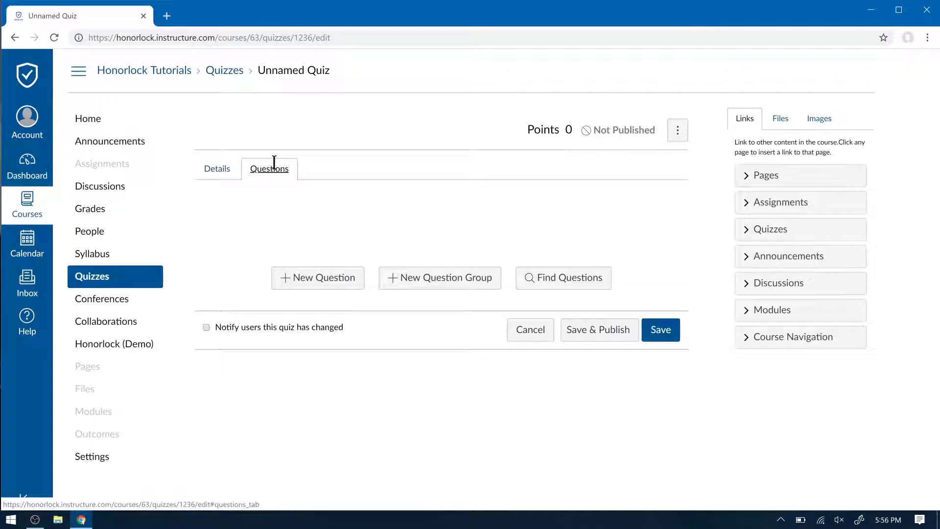
left_click(338, 268)
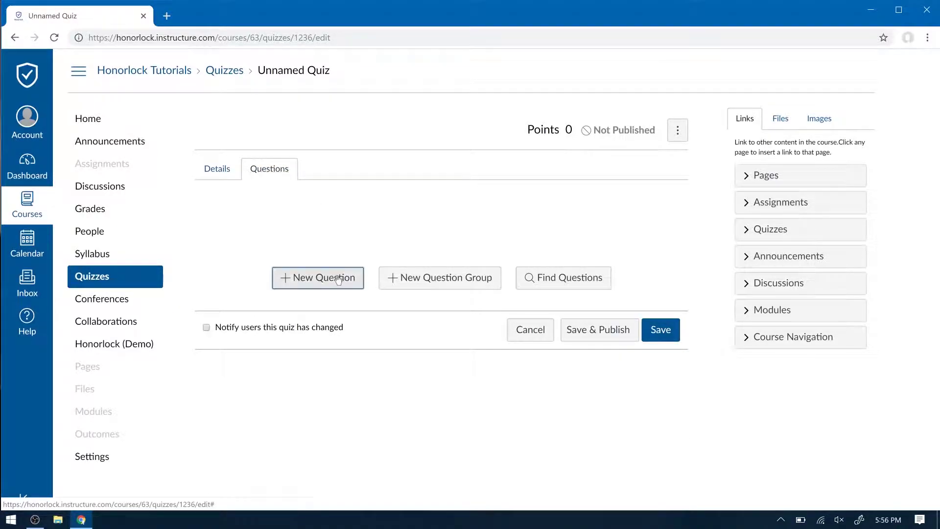
left_click(353, 229)
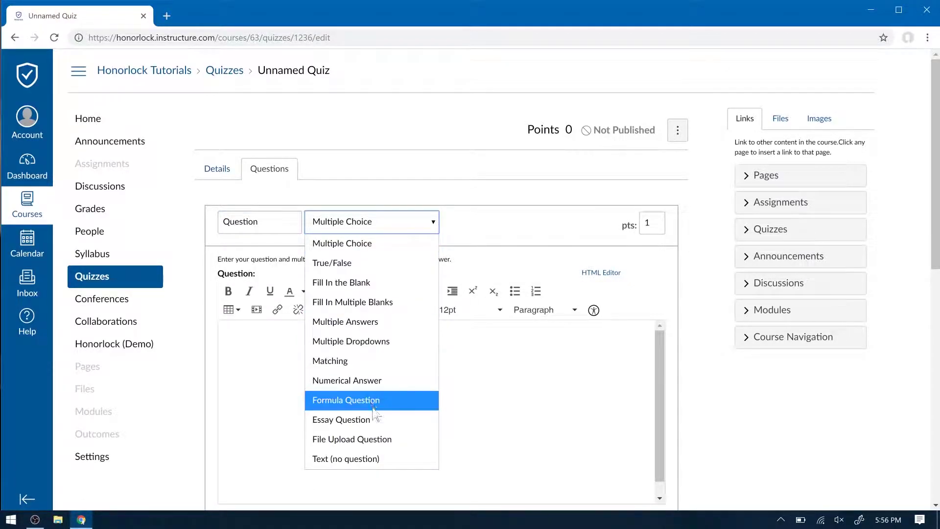
left_click(377, 419)
scroll(700, 434, "down", 4)
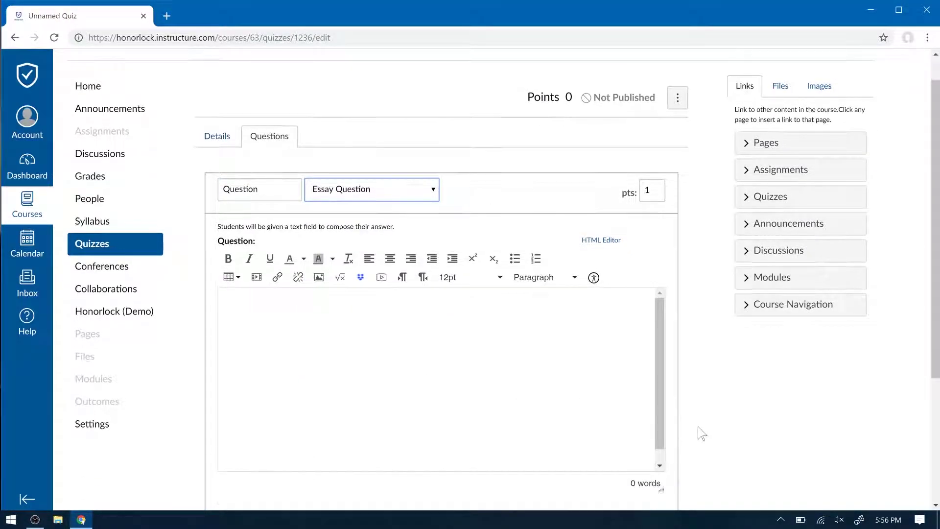
left_click(316, 363)
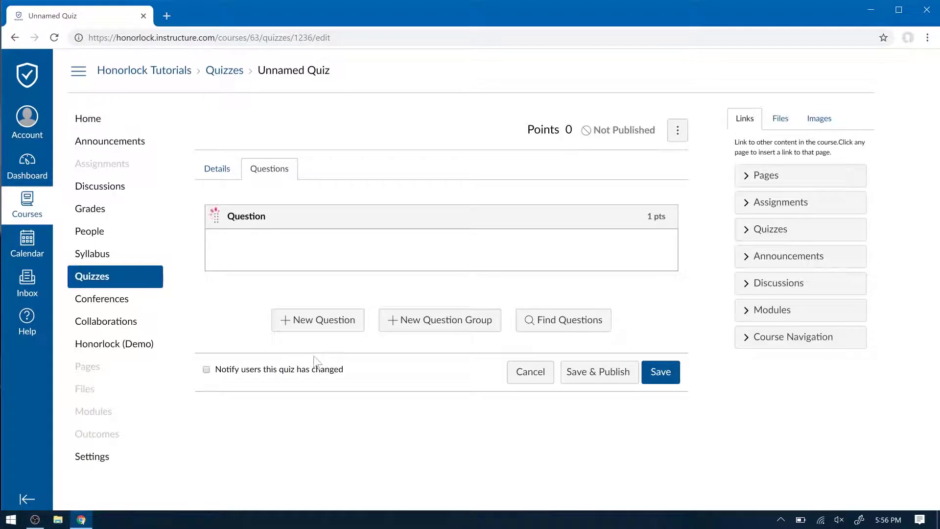
left_click(607, 374)
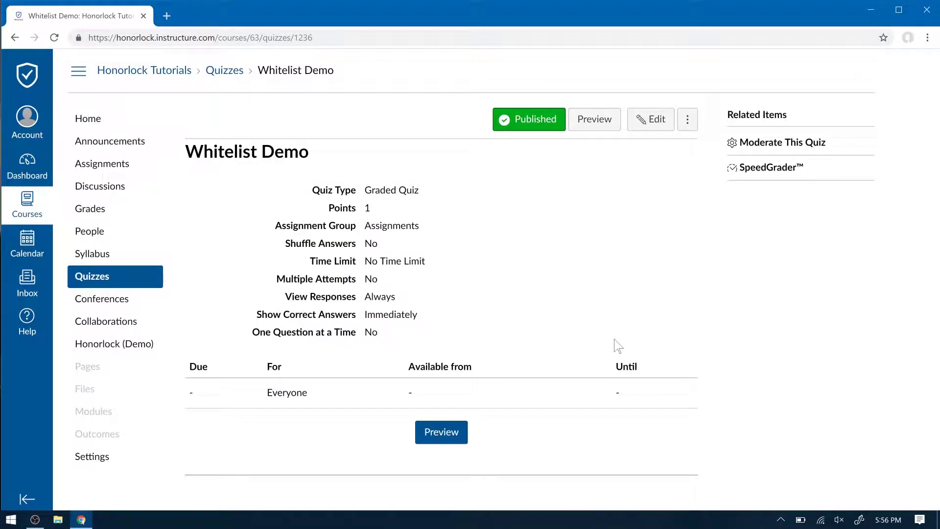
Enable Honorlock proctoring for Whitelist Demo with Record Web Activity turned on
left_click(142, 344)
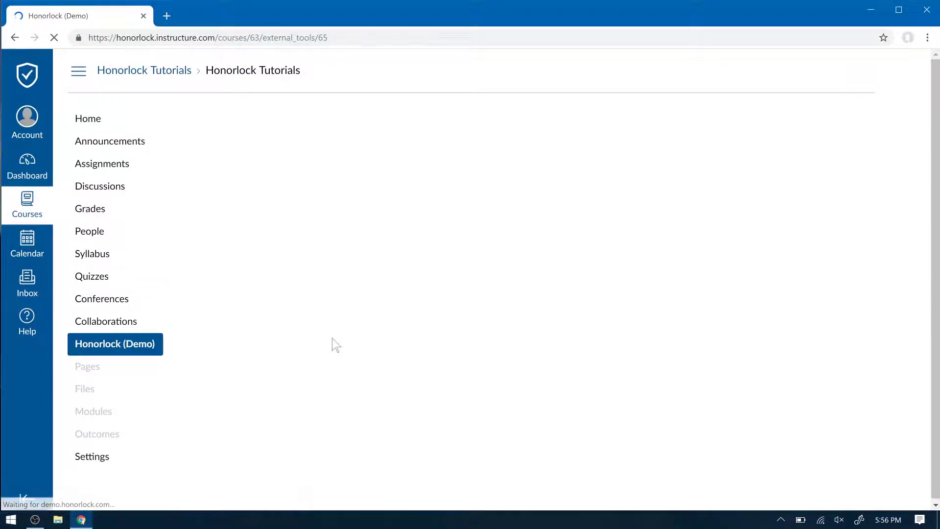
left_click(739, 220)
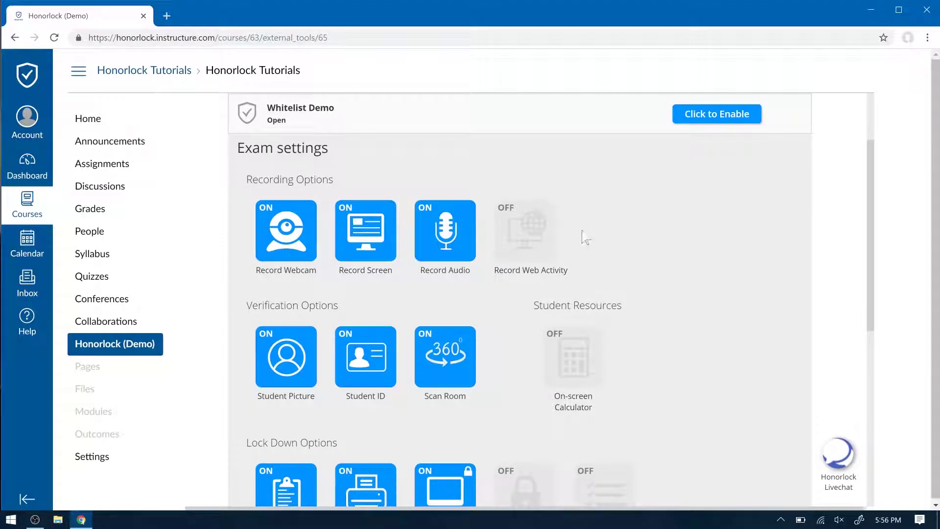
left_click(541, 247)
Whitelist wikipedia.org for the exam and save the Honorlock settings
scroll(608, 273, "down", 4)
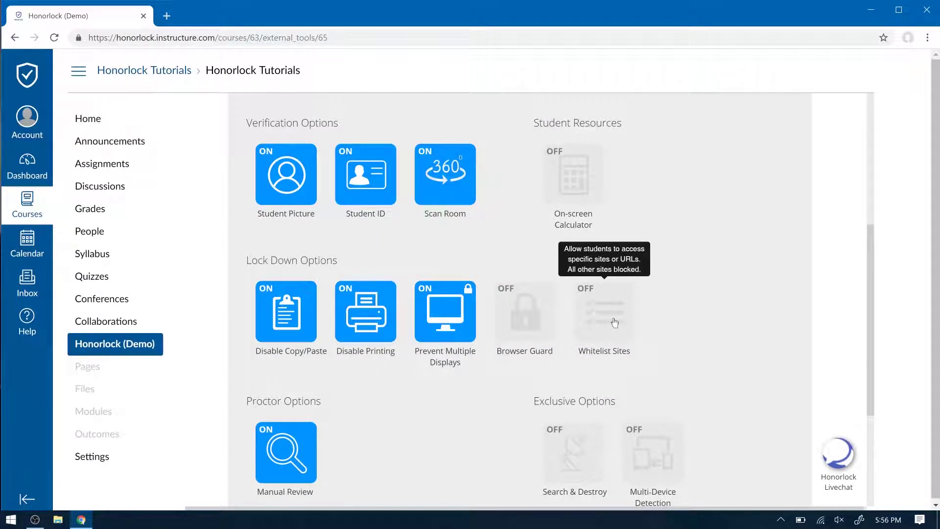
left_click(615, 322)
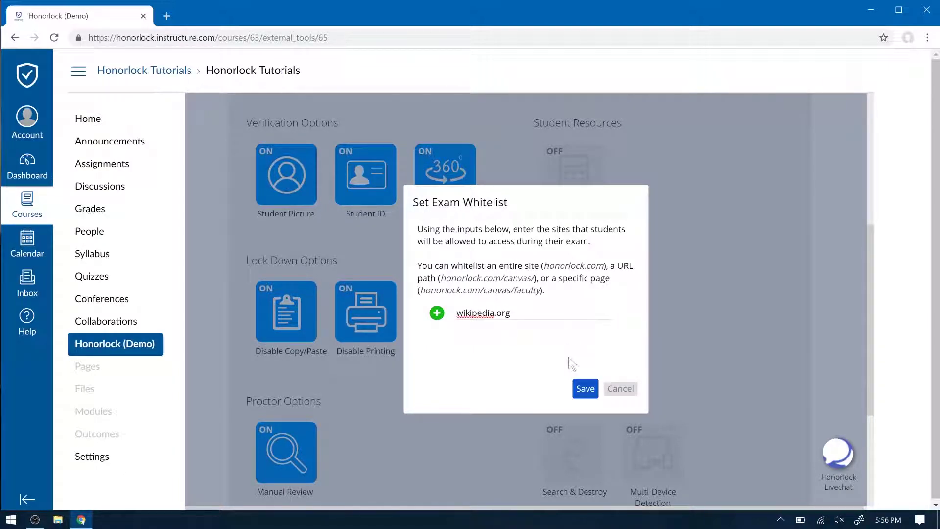
left_click(583, 389)
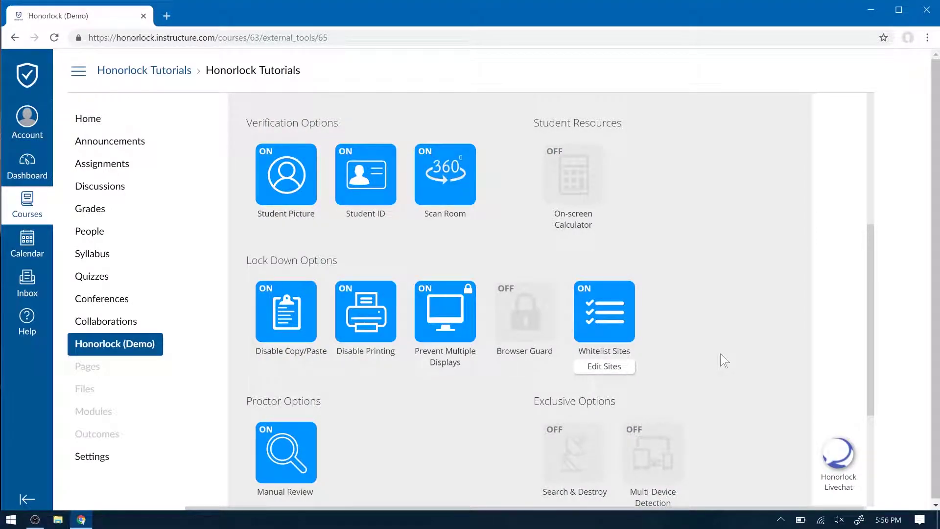
scroll(721, 361, "down", 4)
left_click(499, 449)
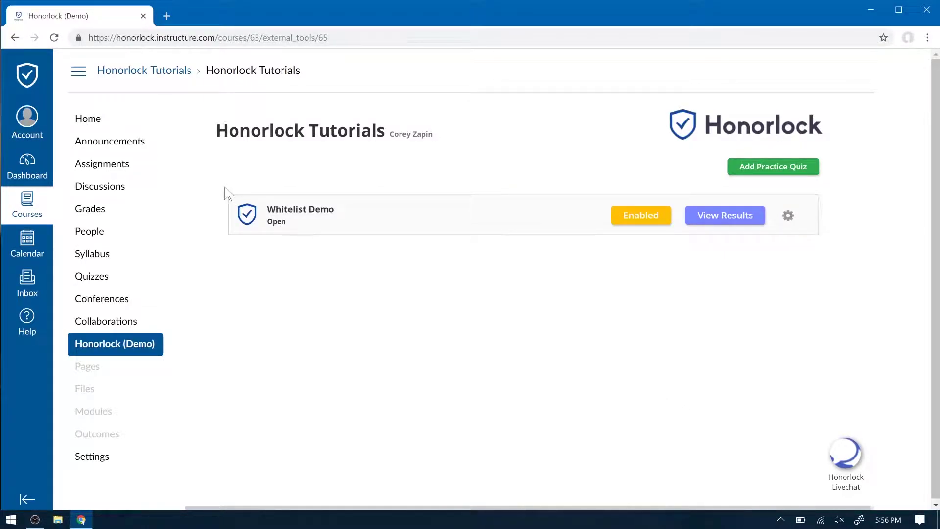
Enter Student View from the course home and start taking the Whitelist Demo quiz
left_click(150, 122)
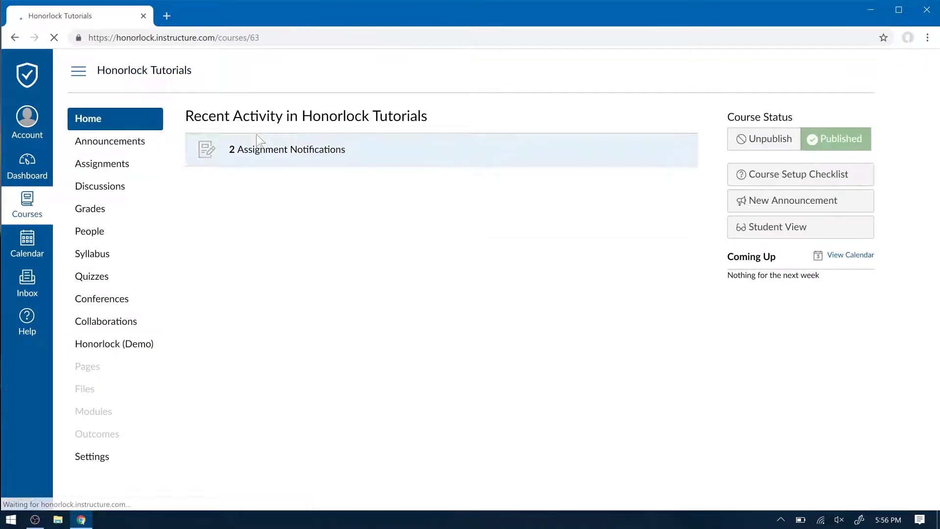
left_click(741, 251)
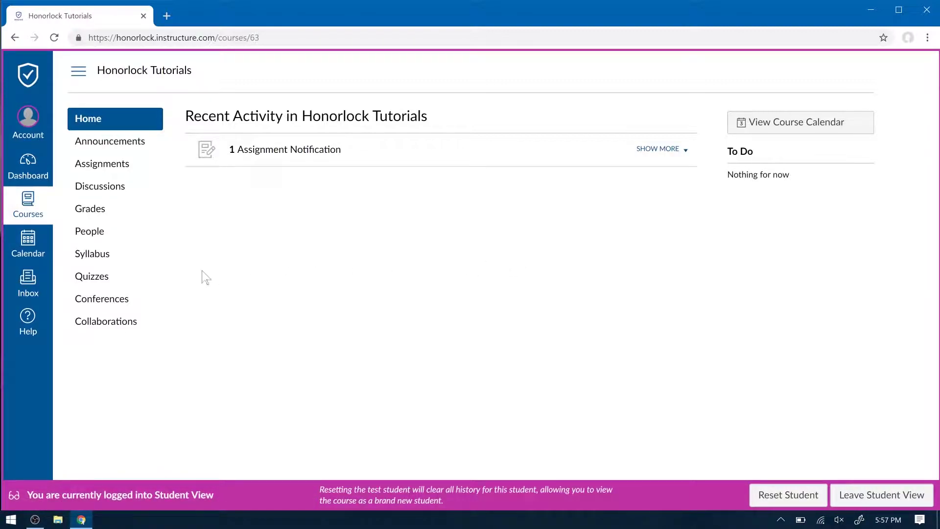
left_click(149, 276)
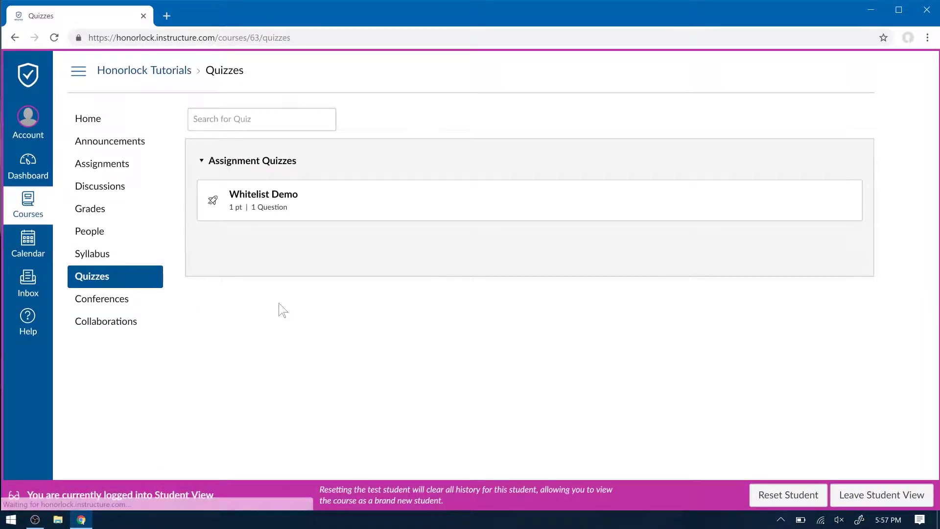
left_click(293, 195)
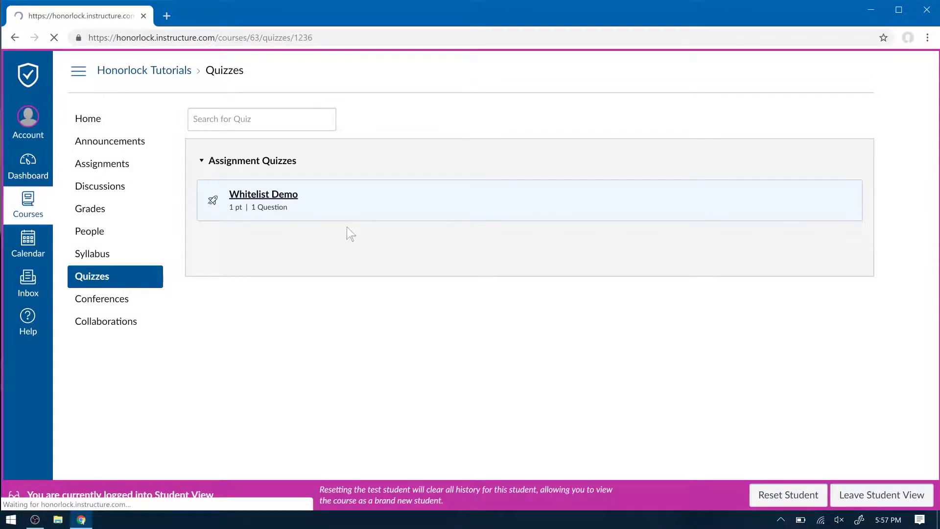
left_click(427, 249)
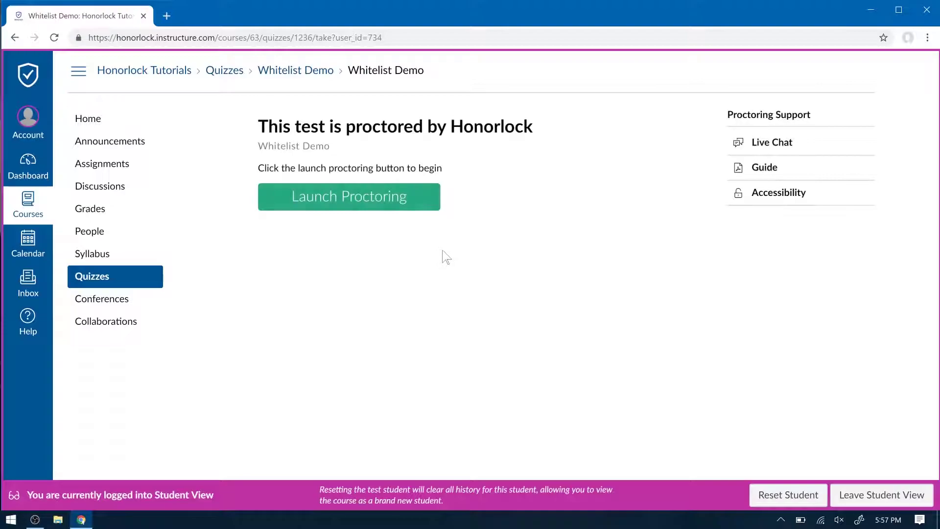
Launch Honorlock proctoring and capture the student's face photo and ID photo
left_click(410, 203)
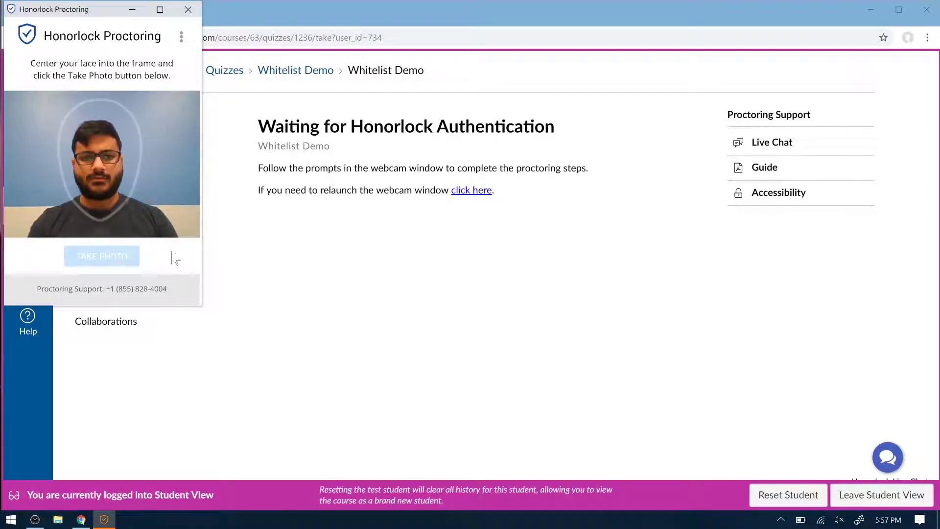
left_click(129, 264)
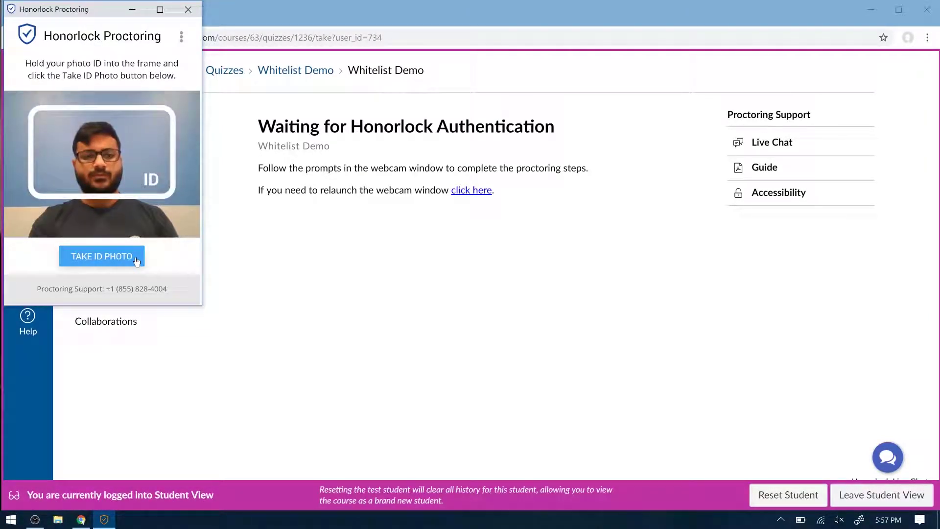
left_click(137, 260)
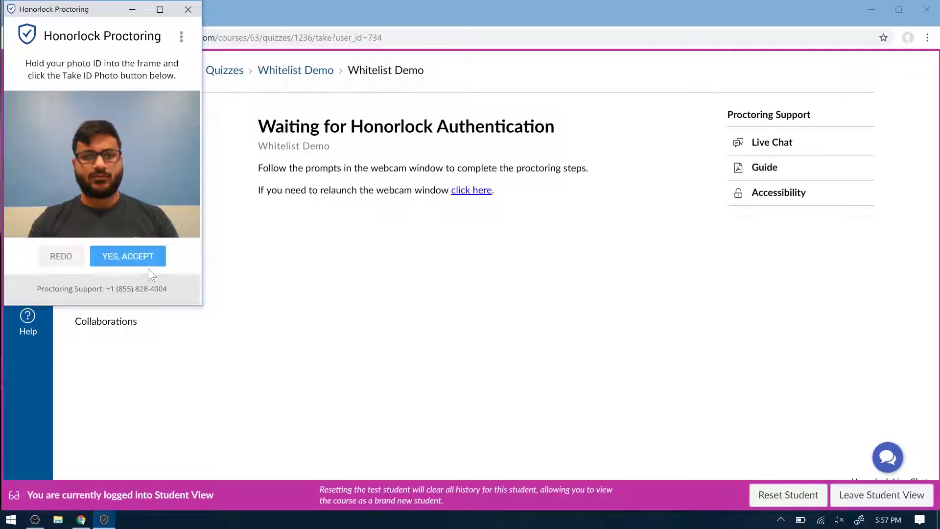
left_click(149, 259)
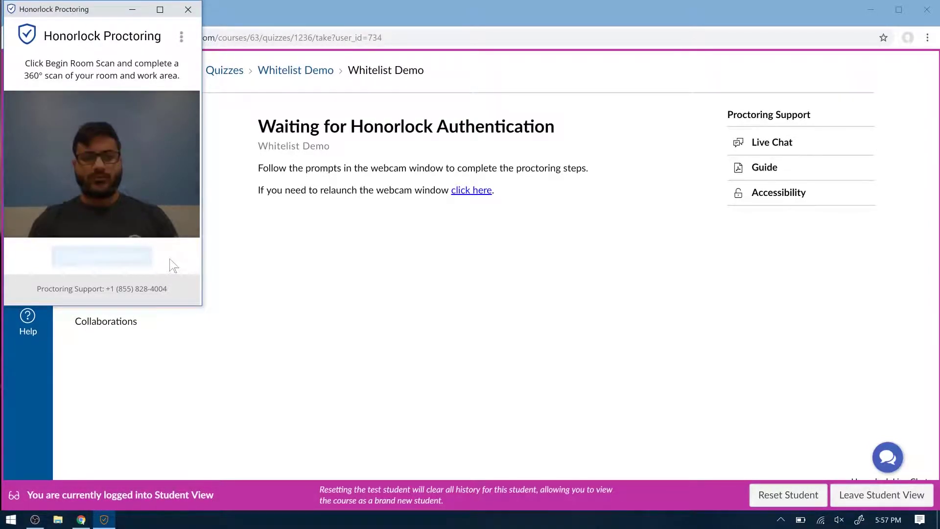
Record the 360° room scan and submit its replay
left_click(145, 255)
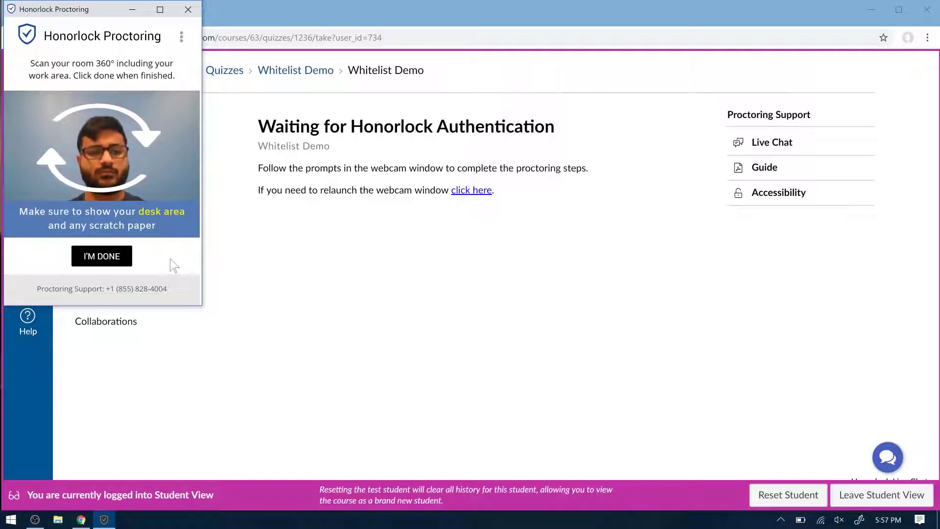
left_click(111, 260)
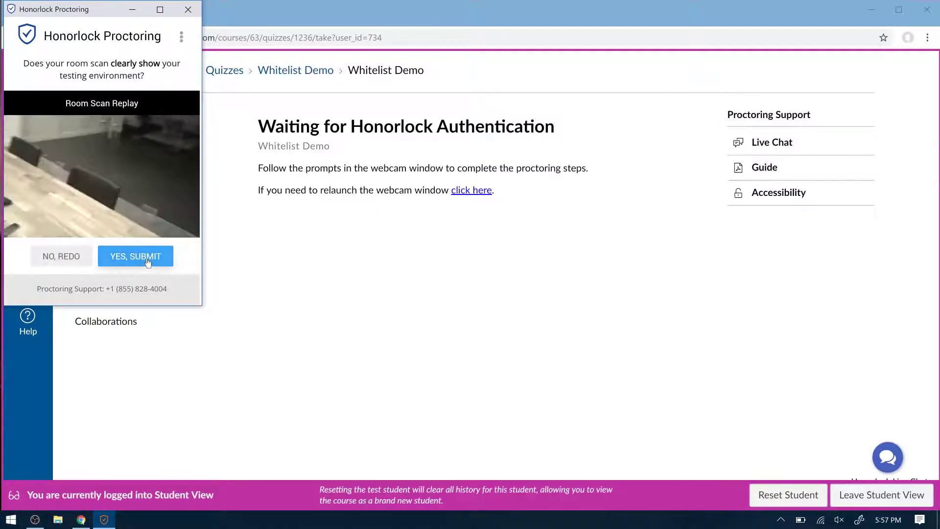
left_click(147, 260)
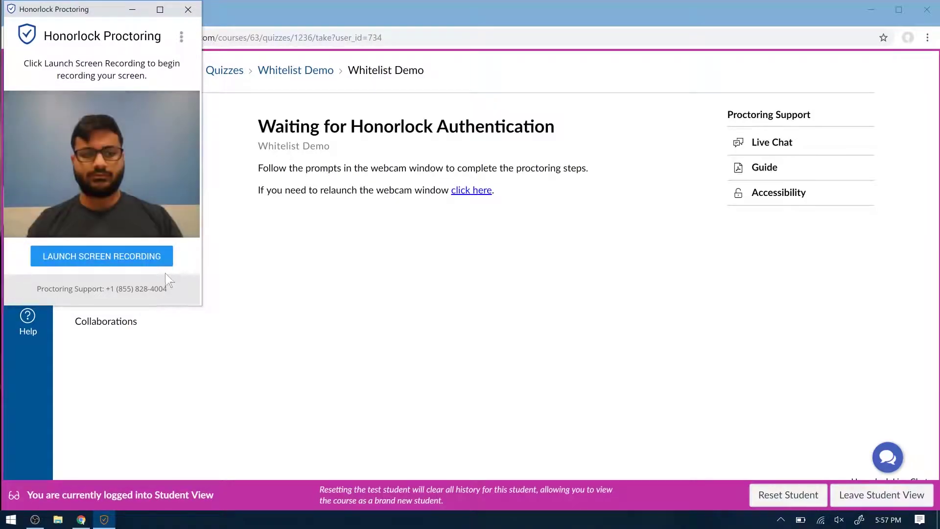
Share the entire screen for recording and begin the proctored Whitelist Demo quiz
left_click(163, 263)
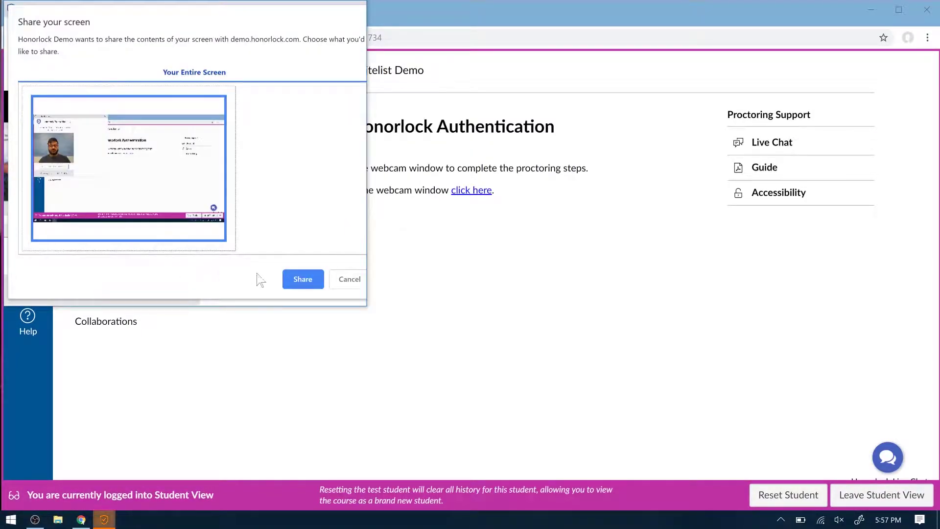
left_click(302, 282)
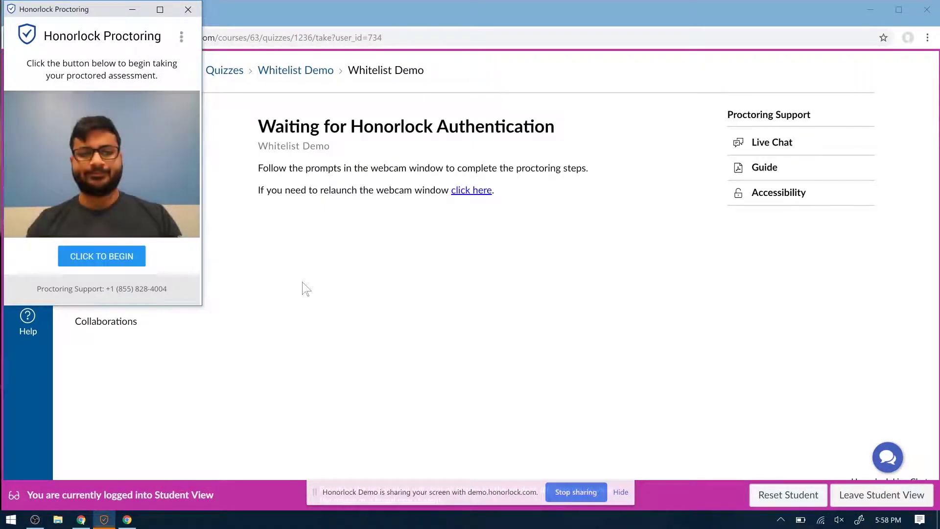
left_click(135, 262)
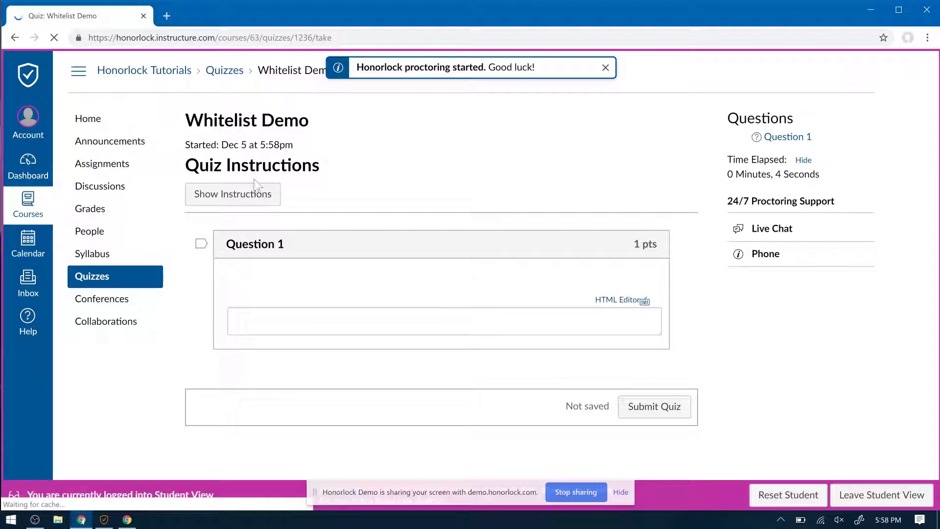
left_click(167, 17)
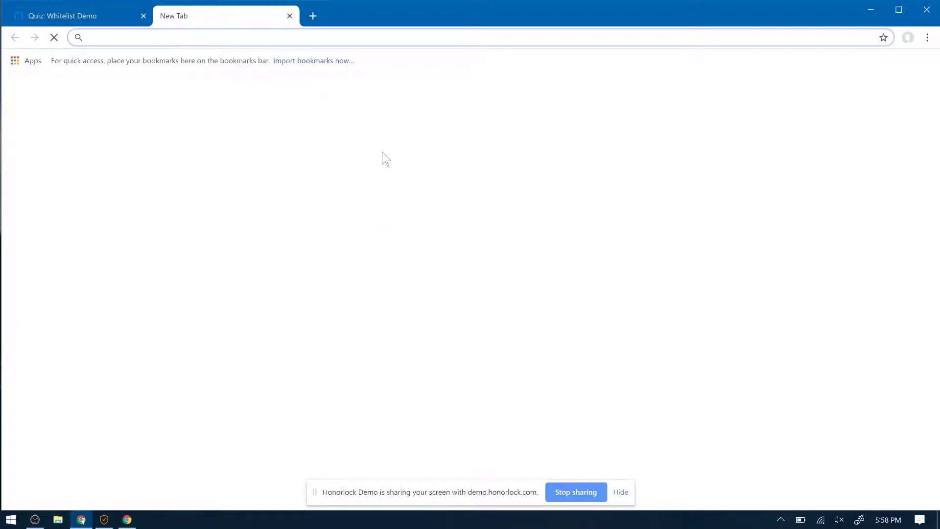
type("w")
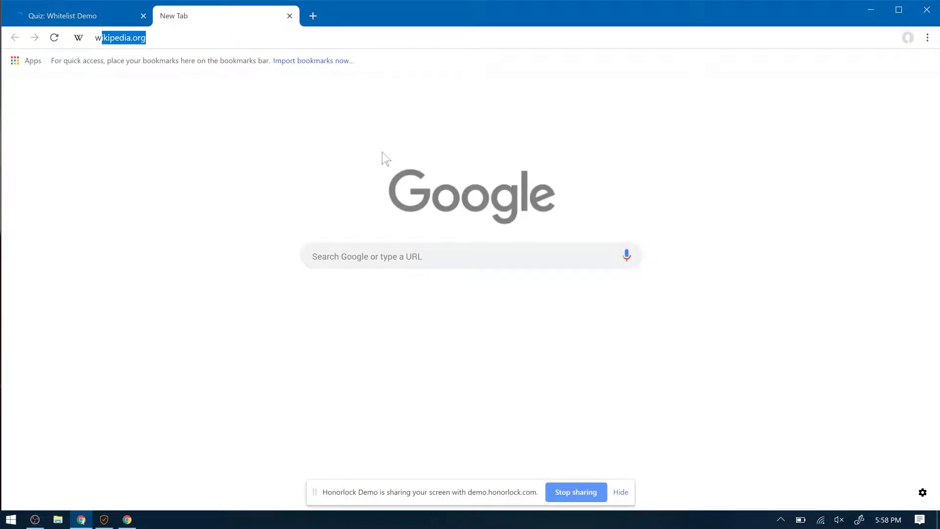
type("ww.quizle")
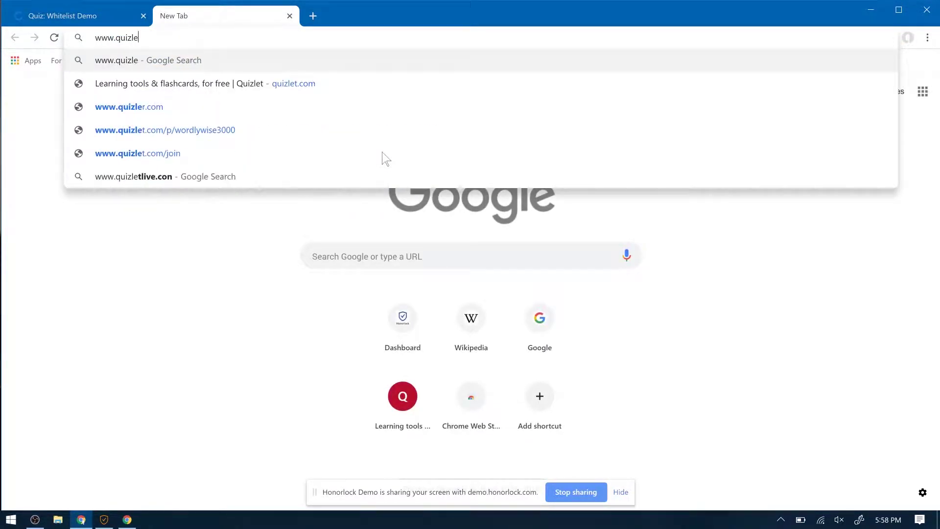
type("t.com")
key("Return")
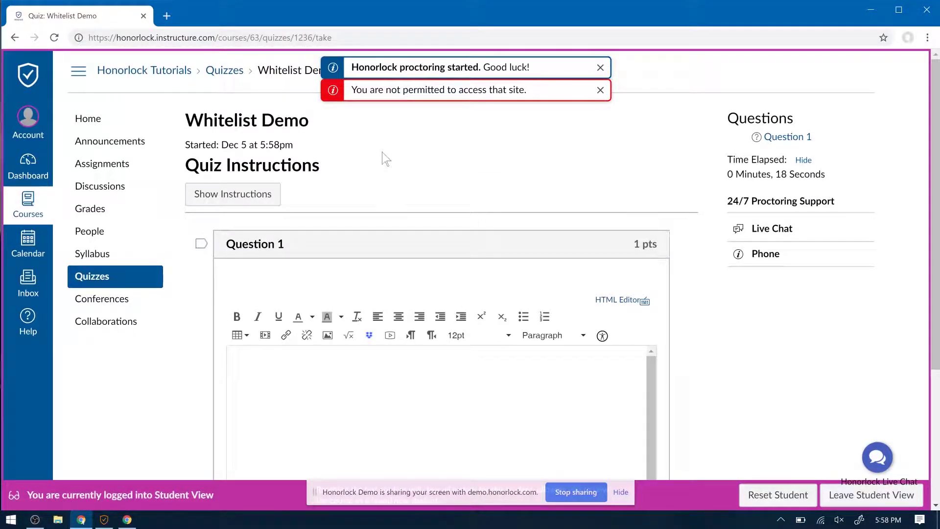
Dismiss the warning, load whitelisted wikipedia.org in a new tab, then close it and scroll the quiz
left_click(601, 68)
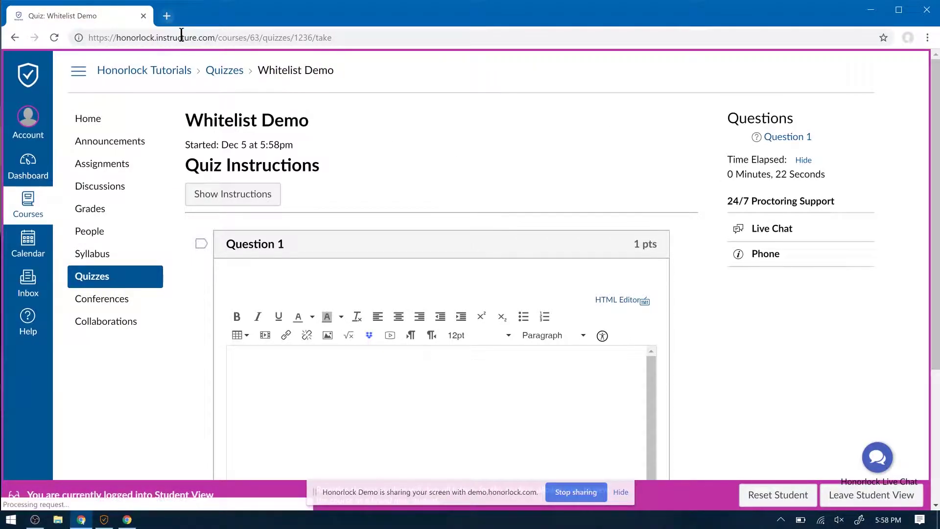
left_click(167, 18)
type("w")
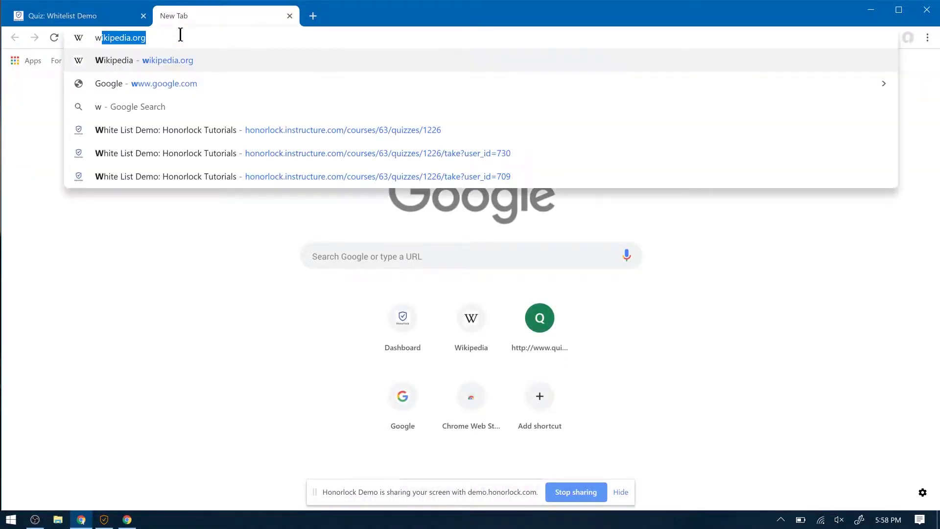
type("ikipedia.org")
key("Return")
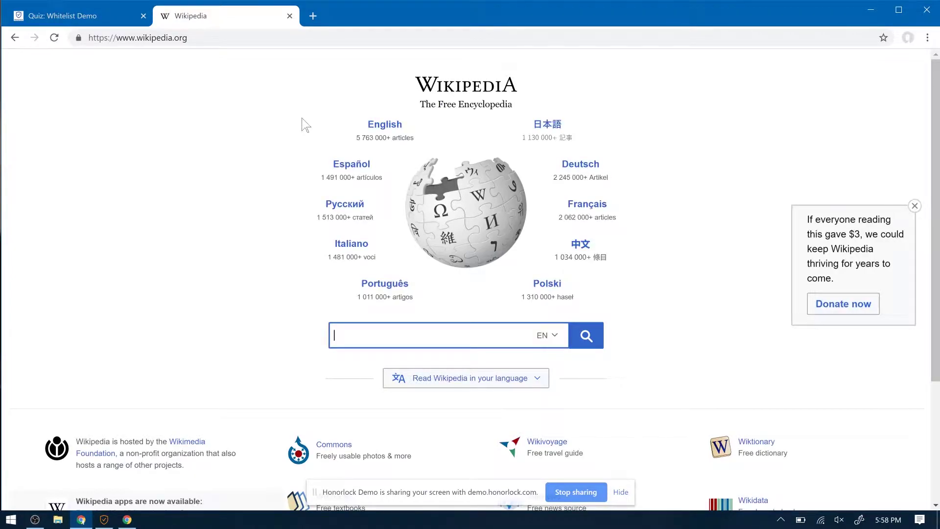
left_click(289, 16)
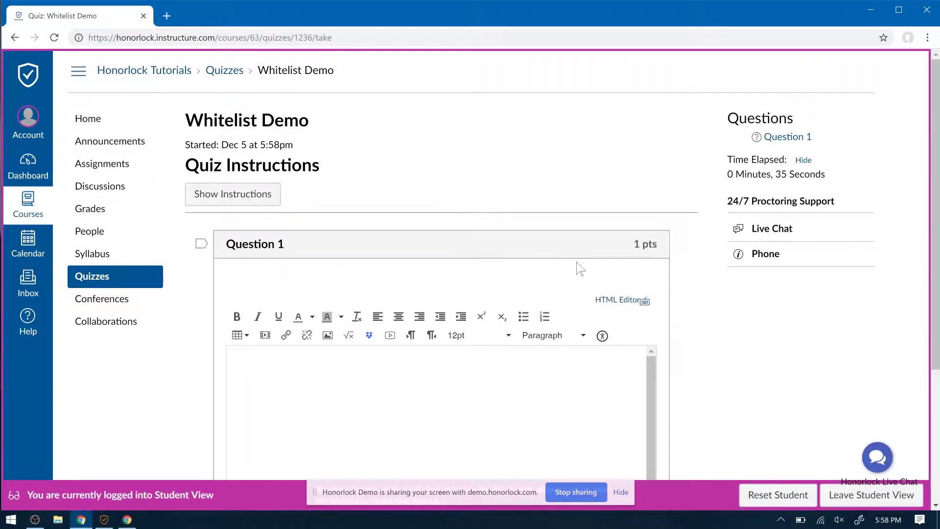
left_click_drag(936, 265, 937, 373)
Submit the quiz despite the unanswered question, leave Student View, and open Honorlock (Demo) results
left_click(678, 471)
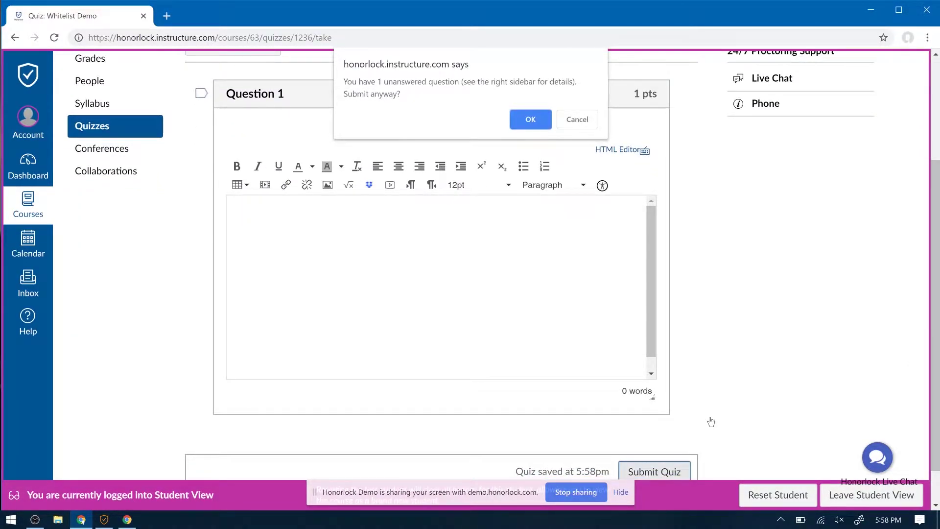
left_click(531, 119)
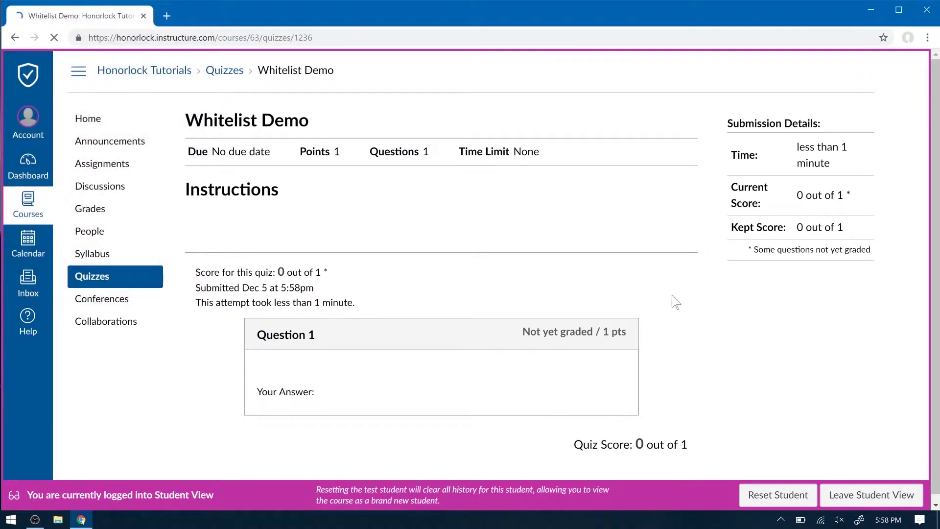
left_click(862, 495)
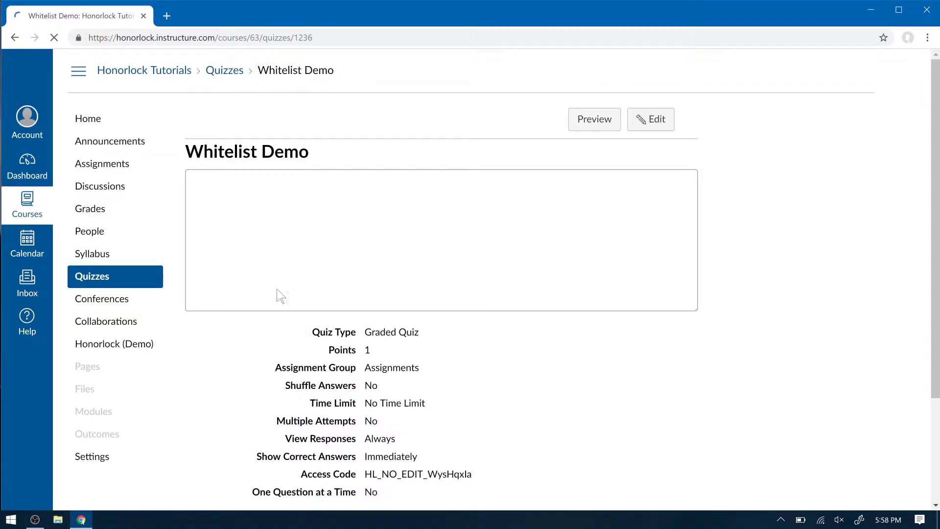
left_click(150, 343)
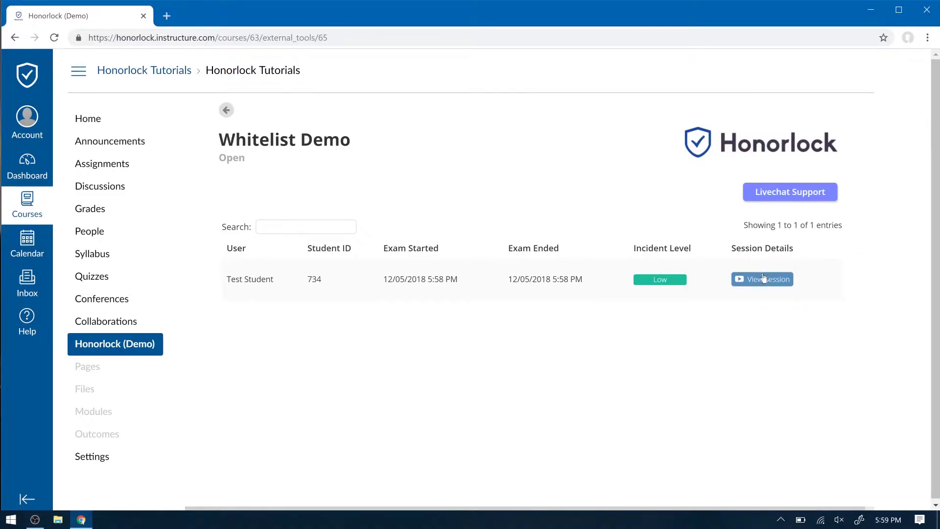
Review the session's room scan and Answered flags, visiting then closing the flagged quizlet.com URL
left_click(764, 278)
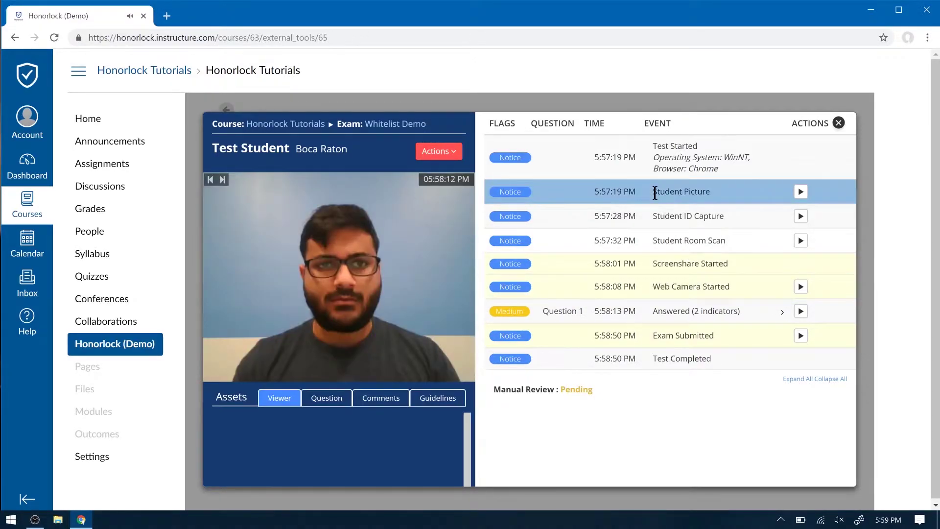
left_click(654, 235)
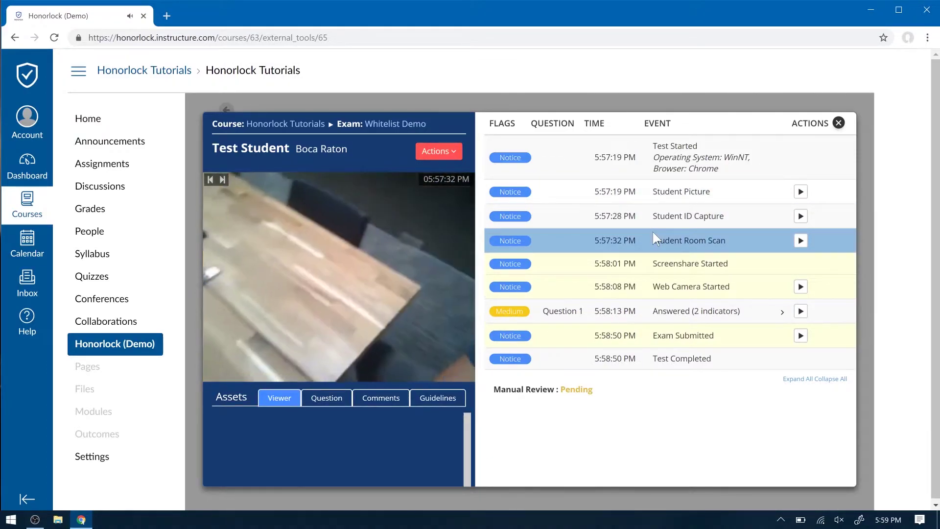
left_click(680, 311)
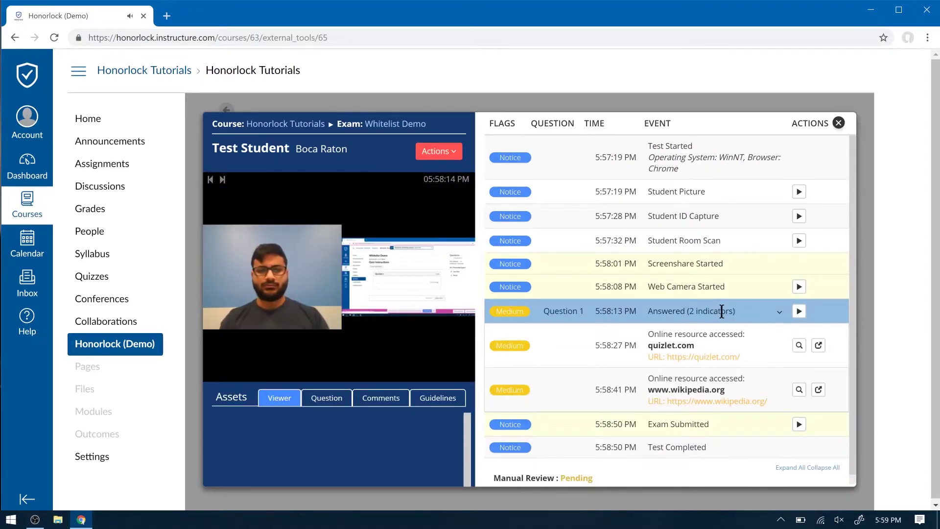
left_click(752, 355)
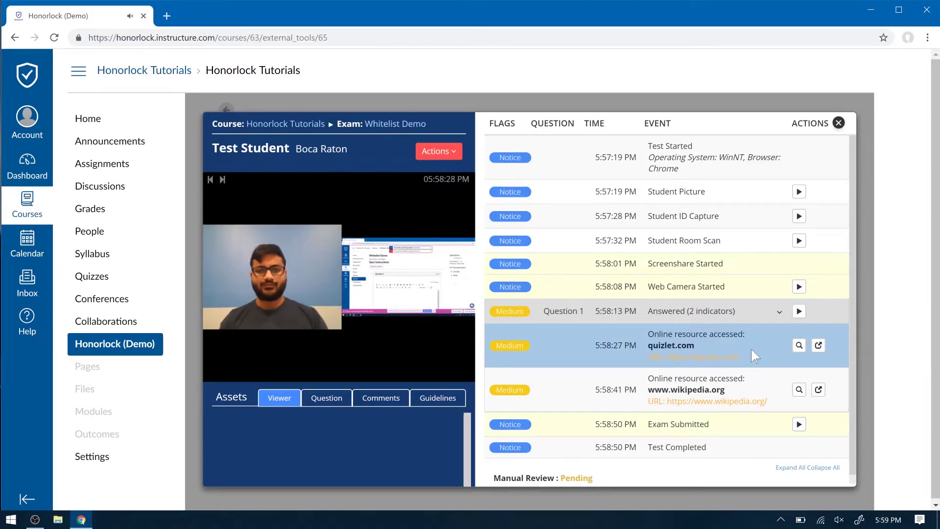
left_click(818, 345)
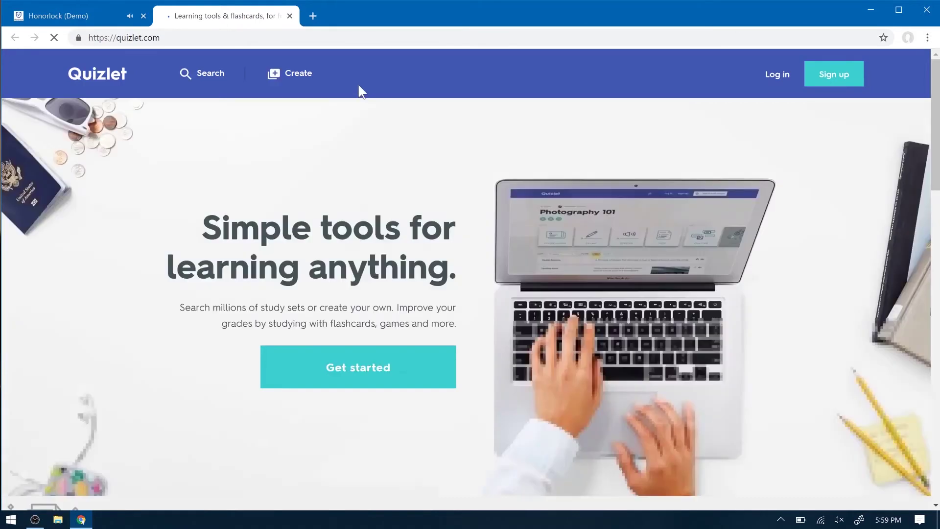
left_click(289, 16)
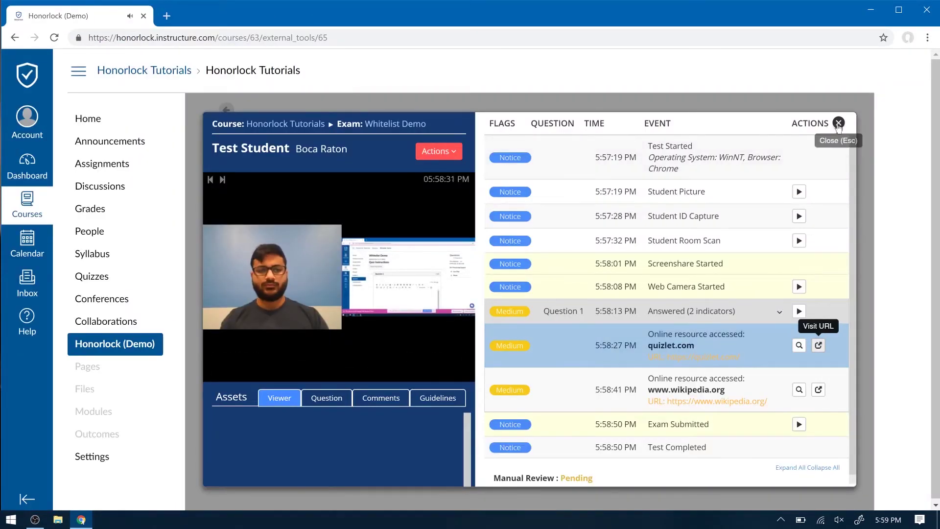